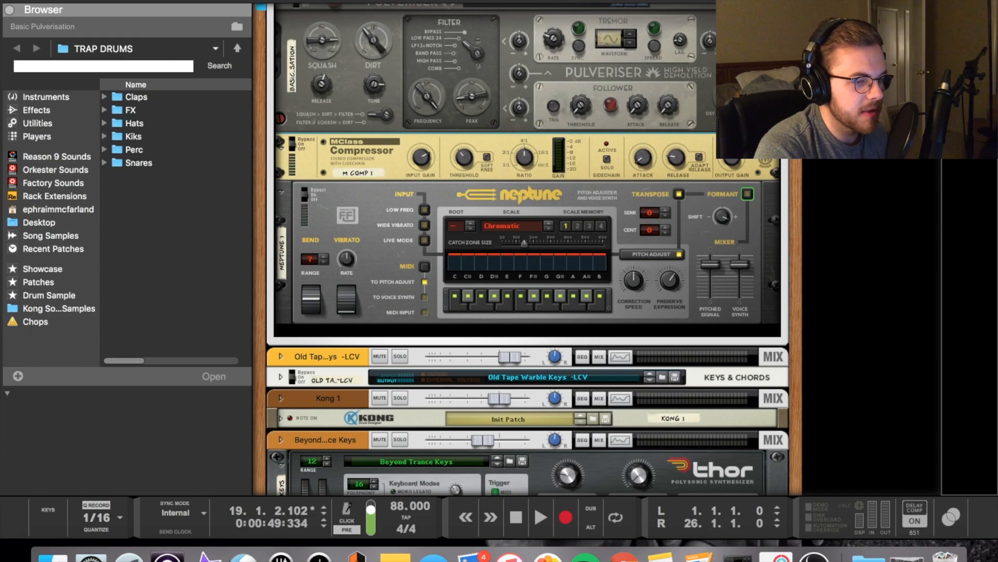
Examine the rack's Master Section inserts and the Pulveriser, MClass Compressor and Neptune effects chain on Audio Track 1.
scroll(839, 175, "up", 4)
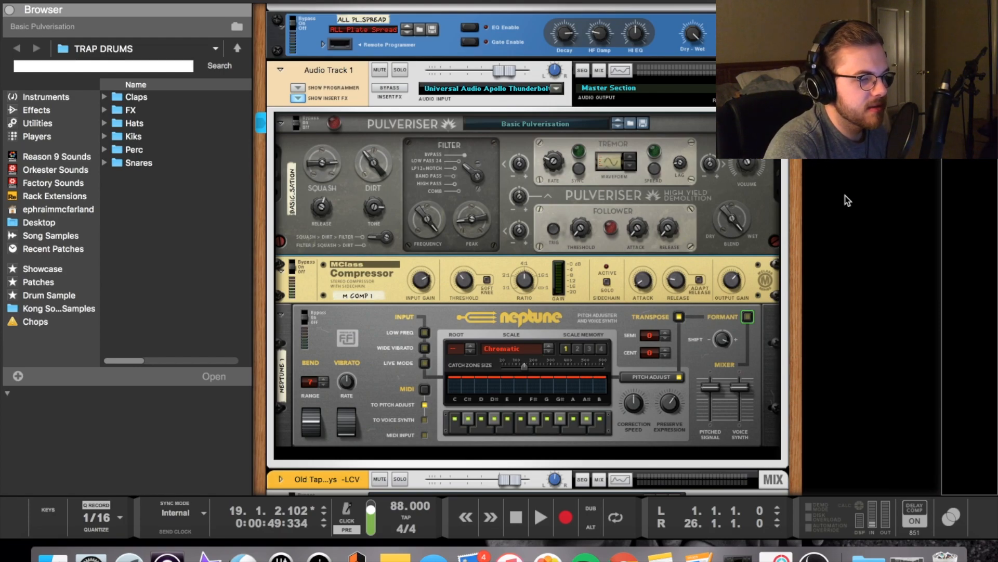
scroll(823, 222, "down", 2)
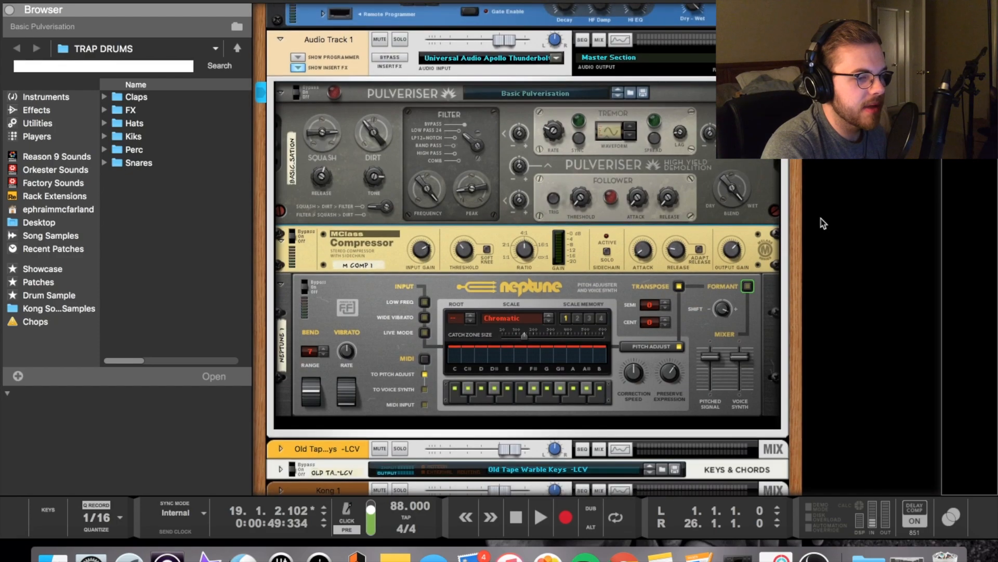
scroll(823, 223, "up", 1)
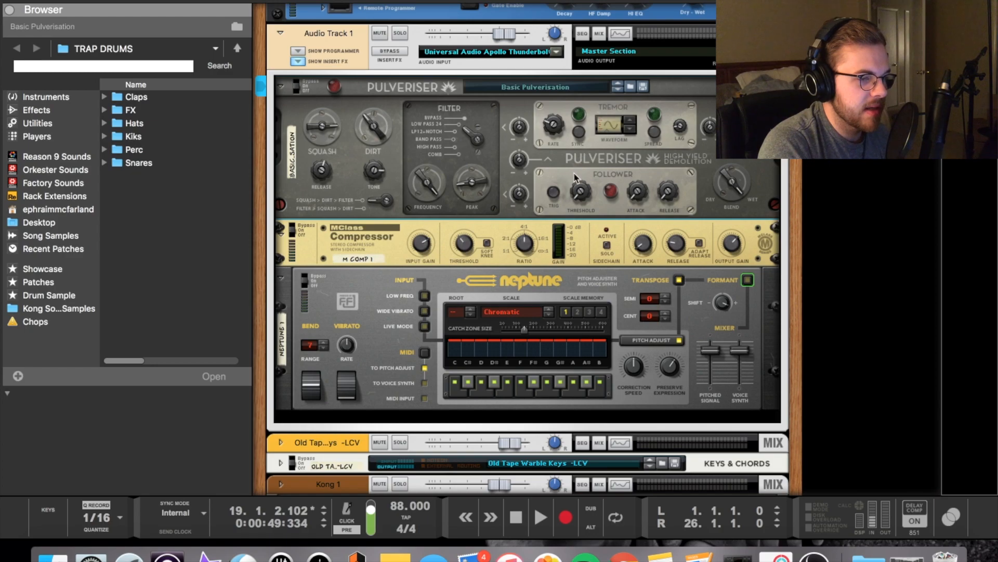
scroll(575, 178, "up", 10)
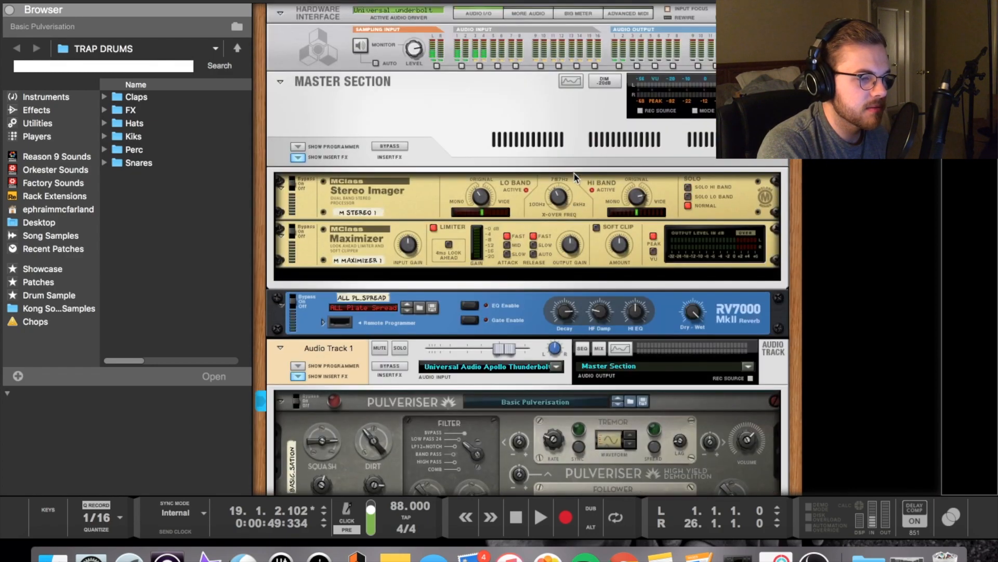
scroll(691, 290, "down", 15)
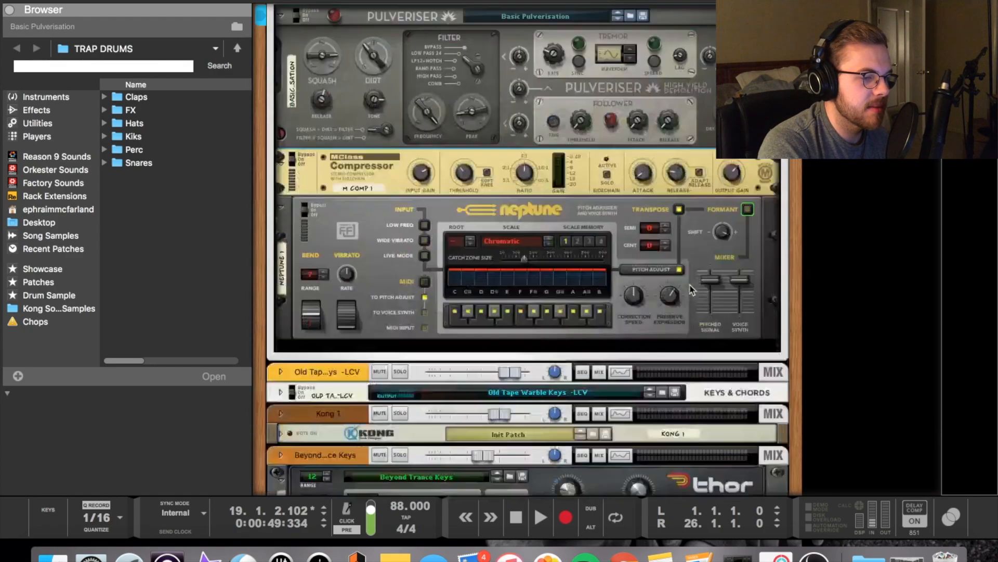
scroll(691, 290, "up", 10)
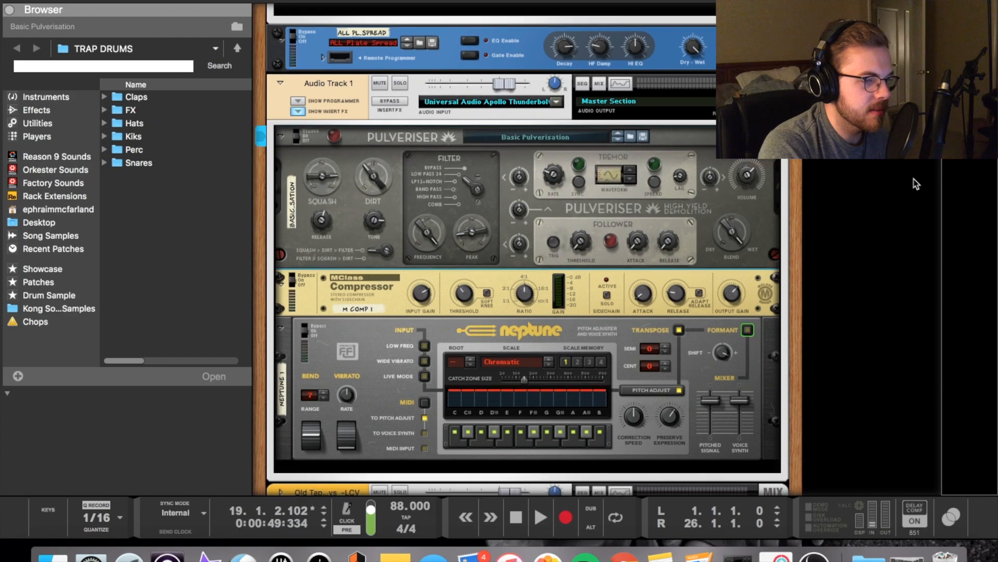
scroll(916, 184, "down", 2)
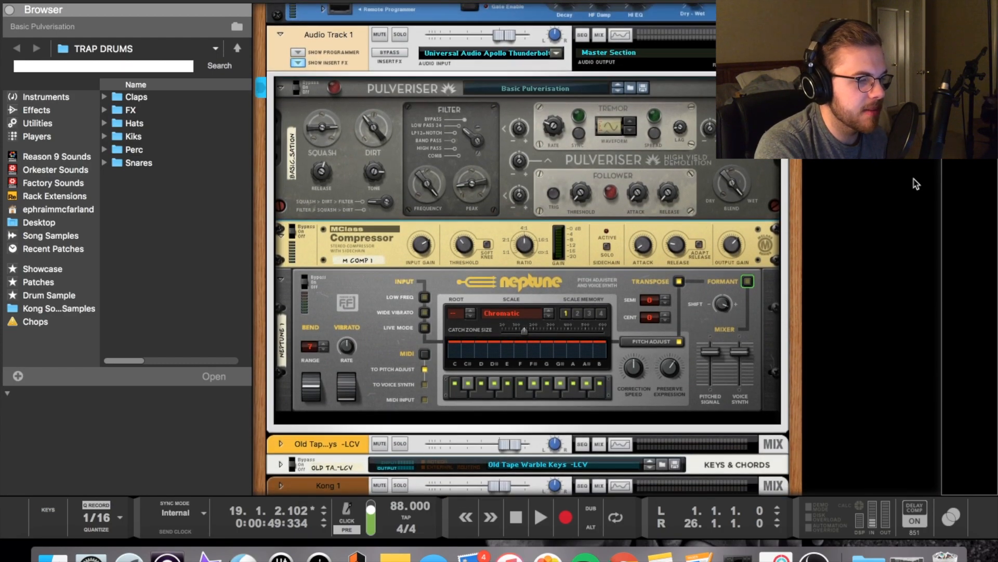
Browse the Effects devices in the browser and switch the device list to Instruments.
left_click(48, 114)
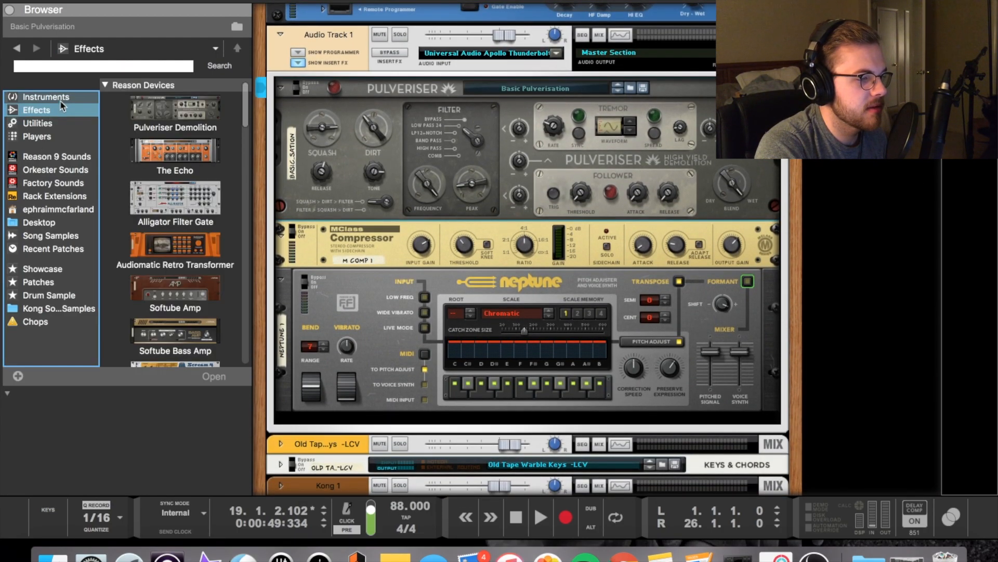
key("Up")
left_click(48, 111)
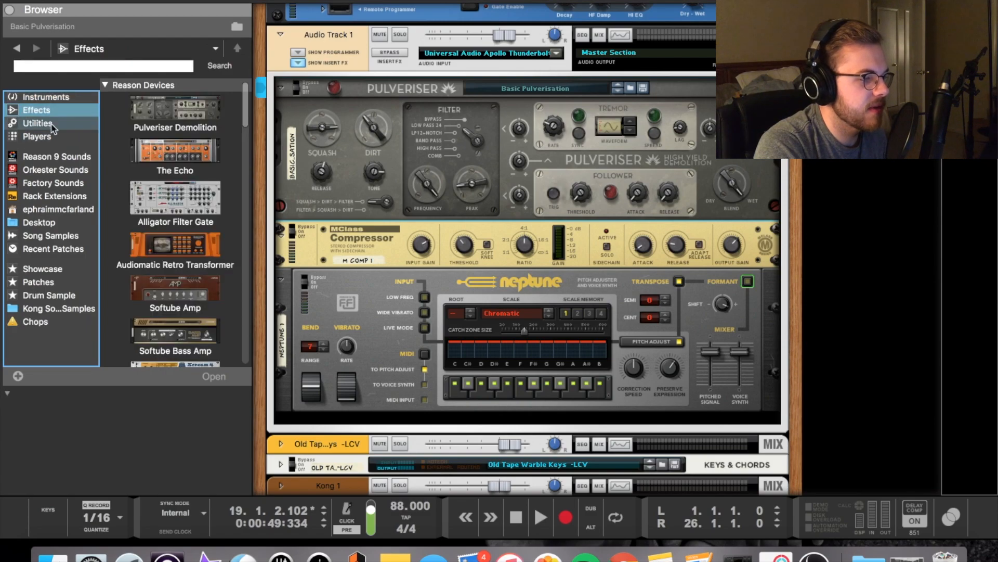
scroll(175, 235, "down", 2)
scroll(176, 238, "up", 3)
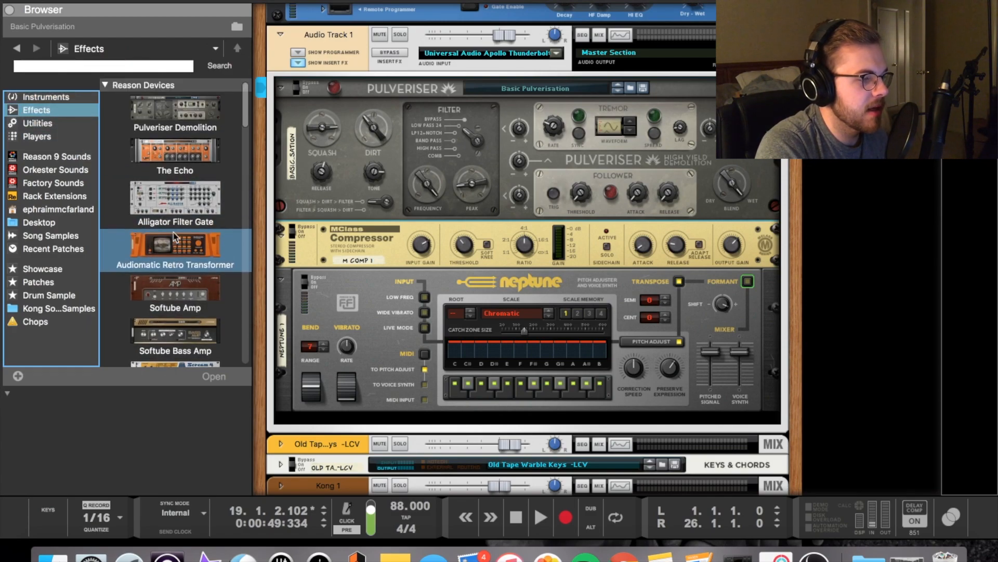
key("Up")
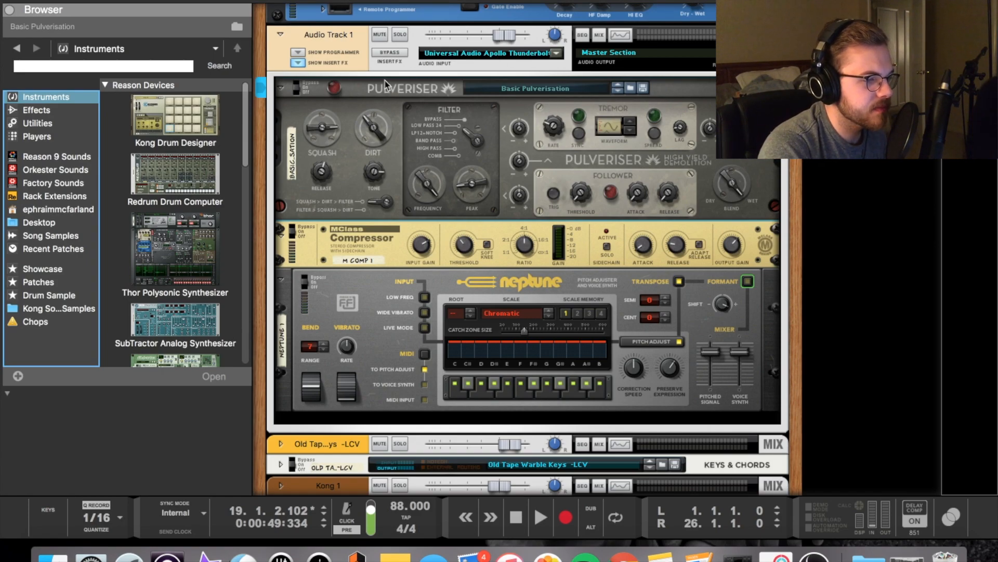
Select Audio Track 1 in the rack and examine its vocal clips in the sequencer.
left_click(317, 41)
key("ctrl+Right")
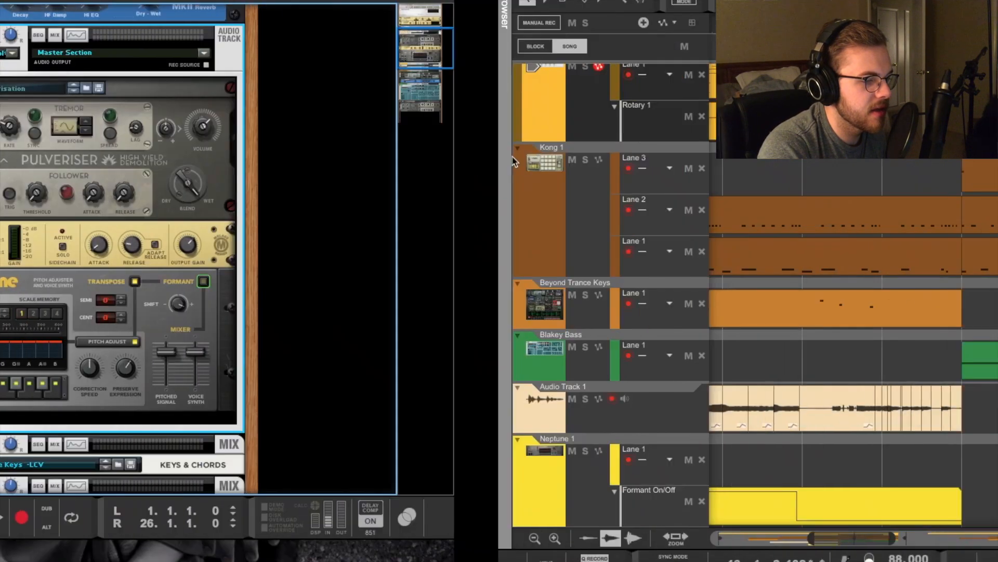
scroll(444, 304, "left", 9)
scroll(442, 311, "left", 2)
scroll(442, 311, "down", 1)
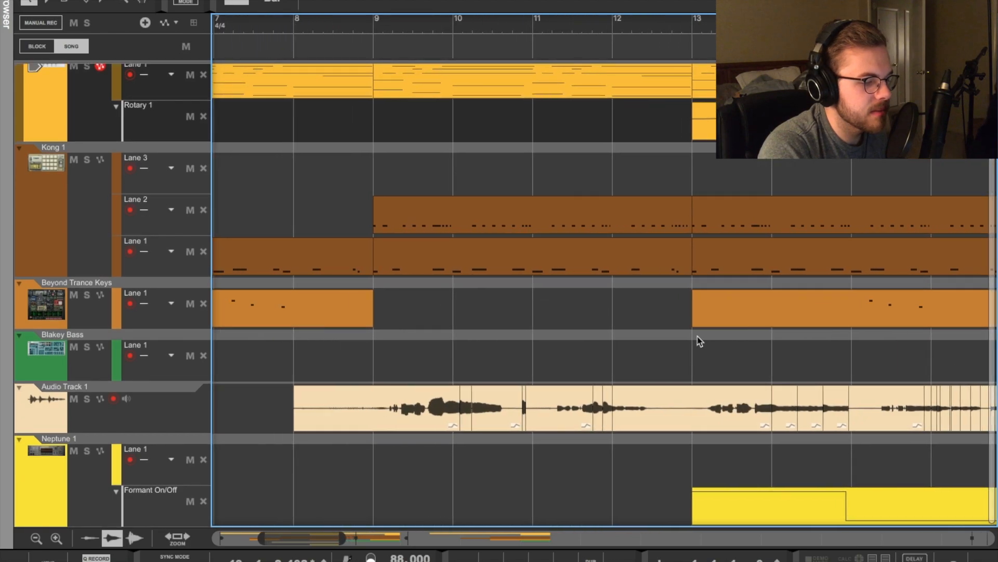
scroll(699, 342, "right", 2)
scroll(700, 342, "left", 1)
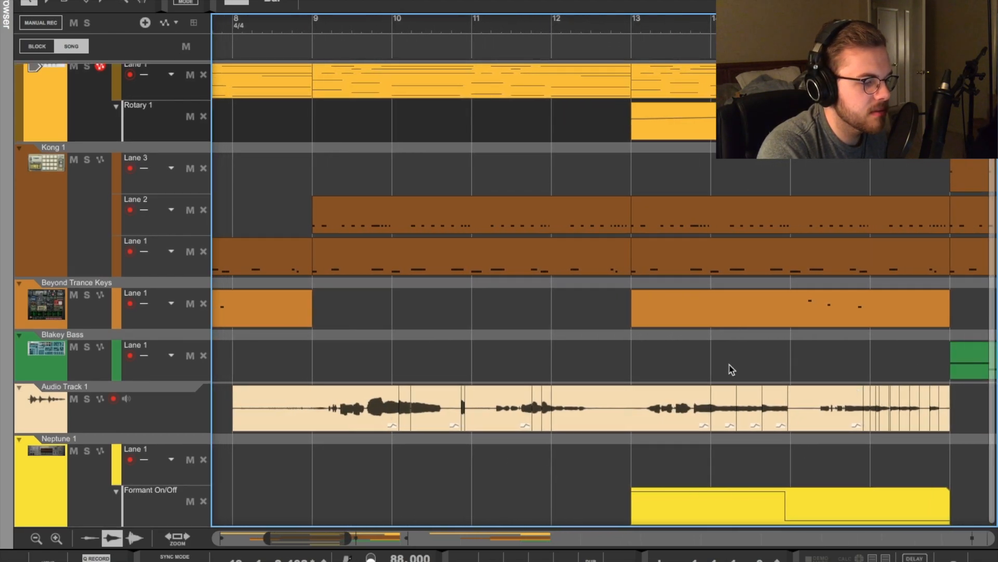
Return to Audio Track 1's effects in the rack and list the Effects devices in the browser.
key("ctrl+Left")
scroll(827, 234, "down", 2)
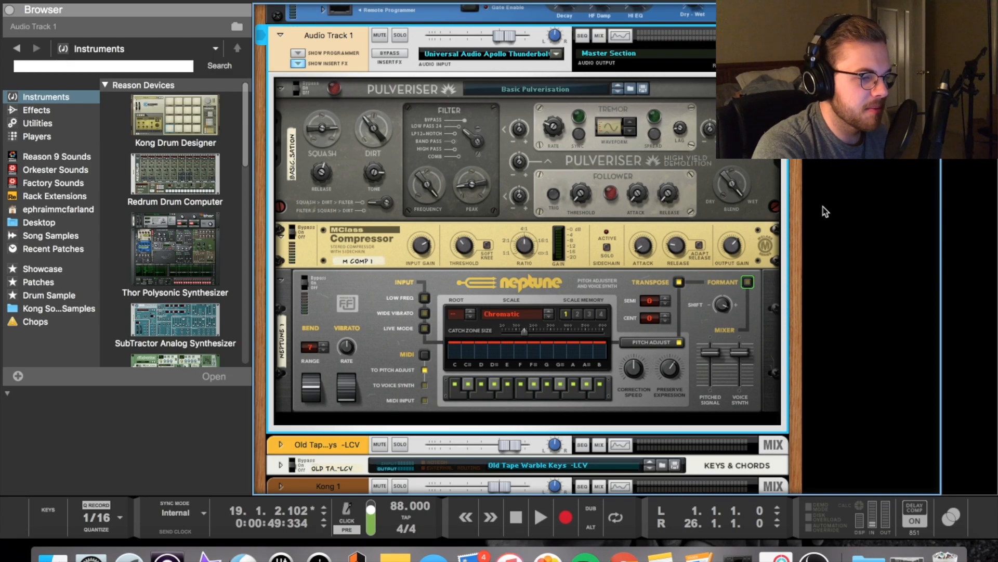
scroll(823, 207, "down", 1)
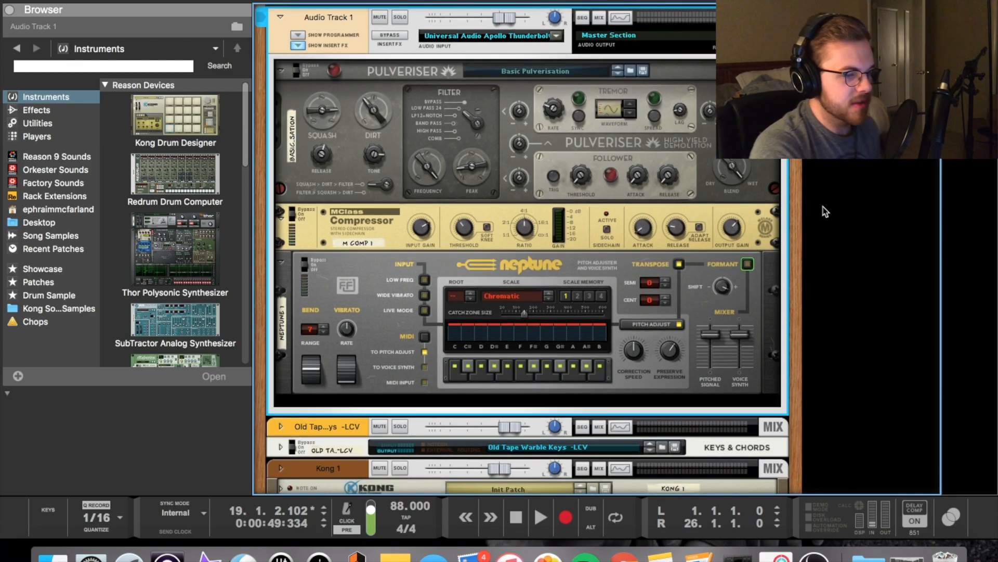
scroll(563, 159, "up", 2)
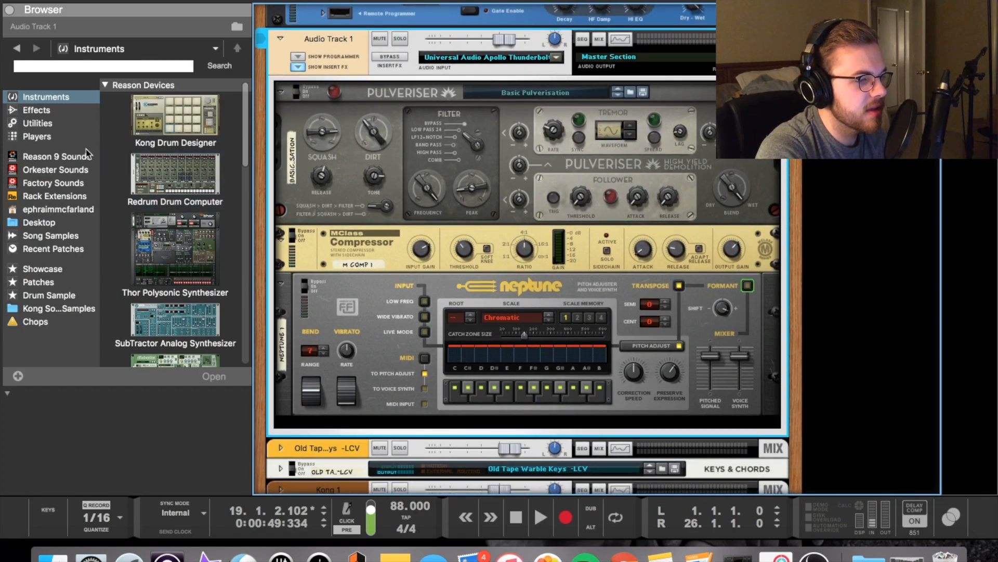
left_click(37, 109)
left_click(152, 109)
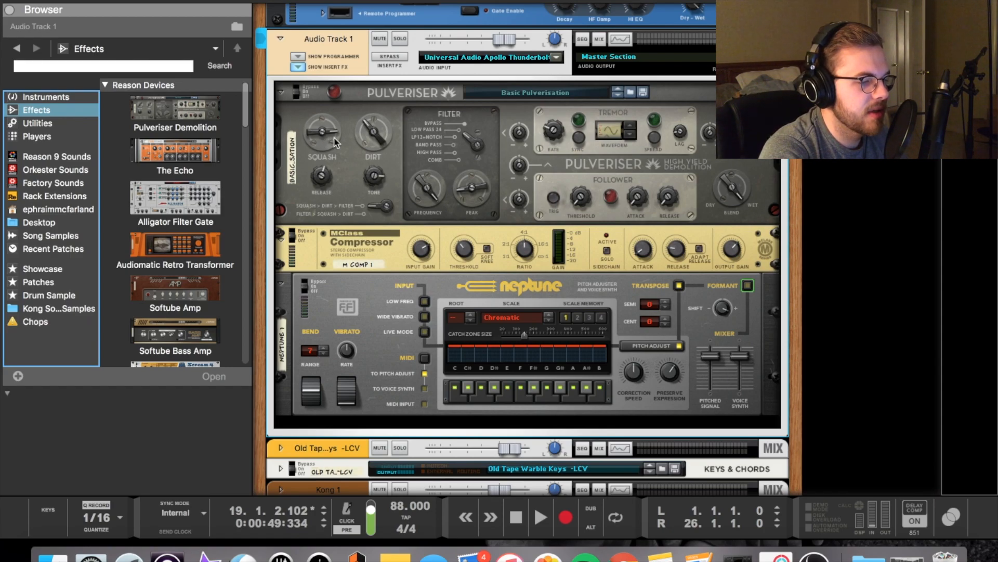
Inspect the Squash and Dirt settings on Audio Track 1's Pulveriser.
mouse_move(336, 142)
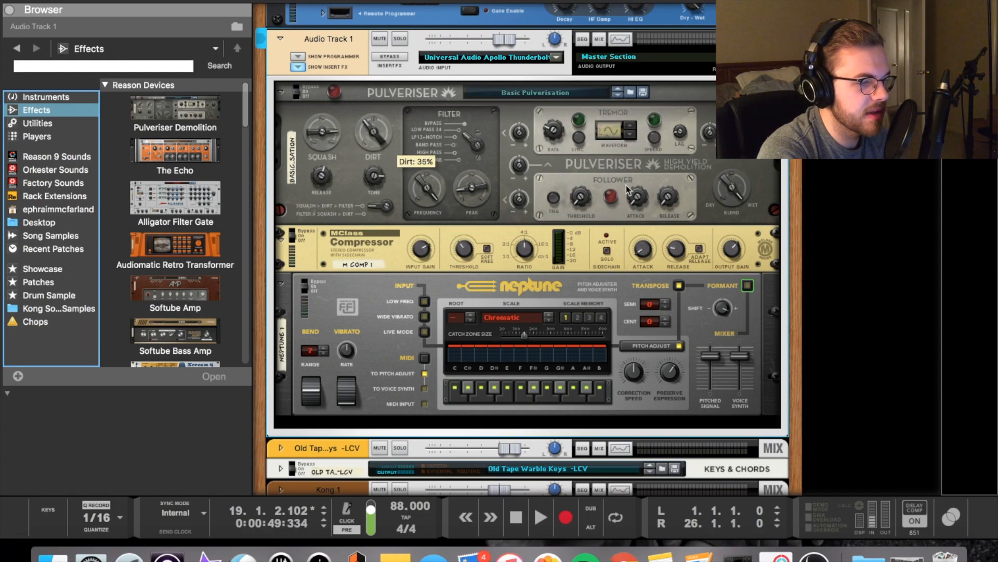
mouse_move(327, 145)
left_mouse_down()
mouse_move(323, 133)
mouse_move(332, 132)
left_mouse_up()
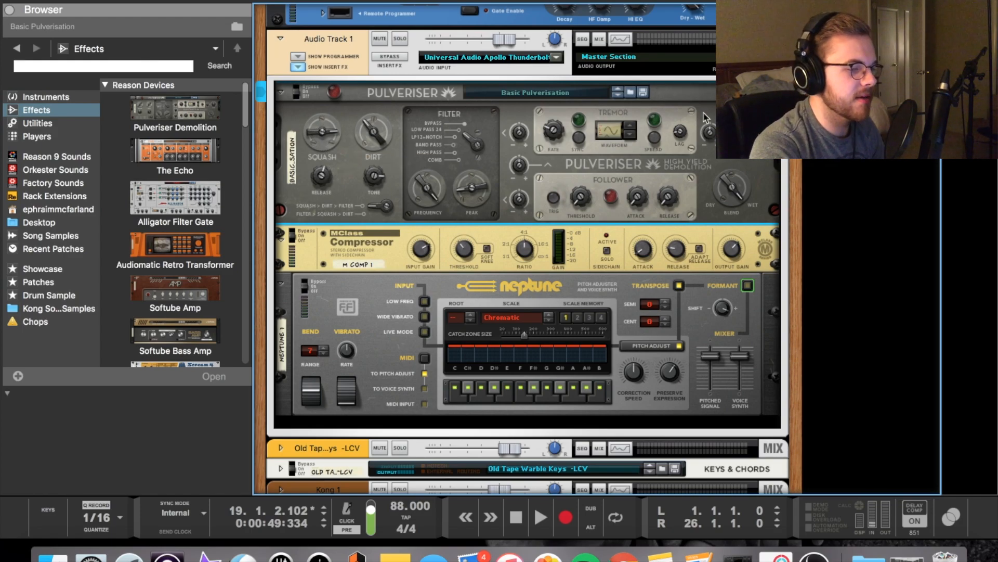
mouse_move(385, 132)
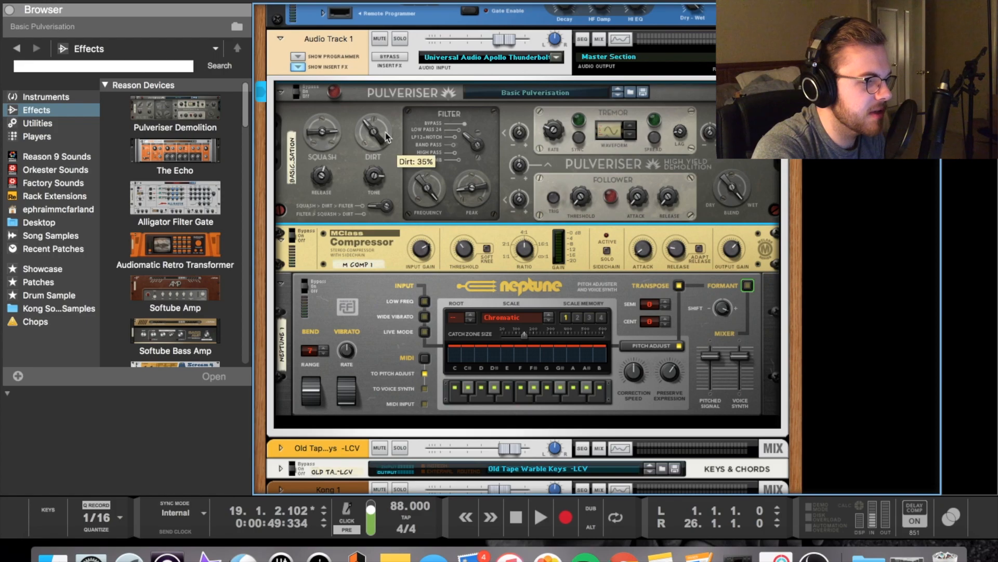
left_click_drag(384, 135, 383, 138)
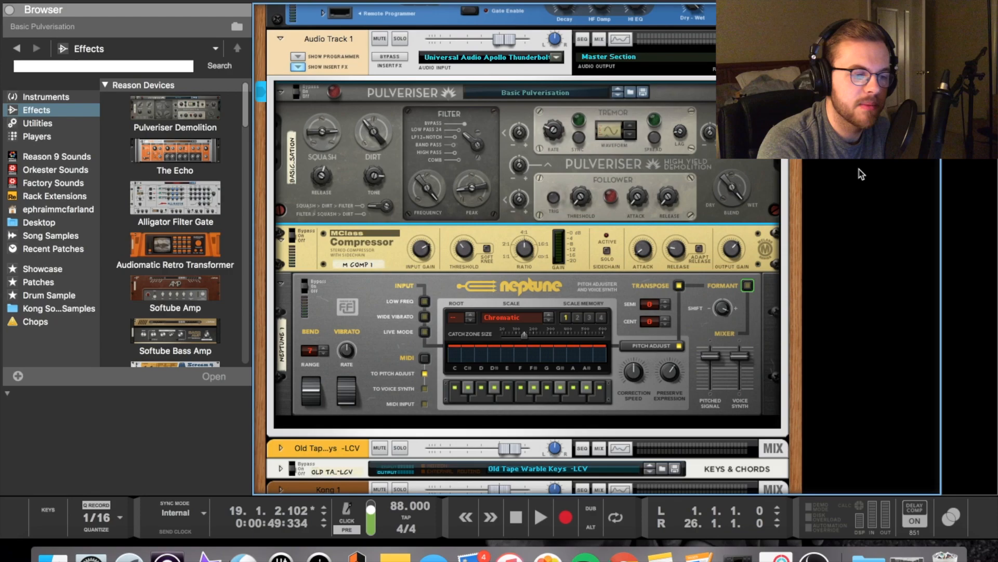
scroll(862, 173, "down", 1)
scroll(862, 174, "down", 1)
scroll(862, 174, "up", 1)
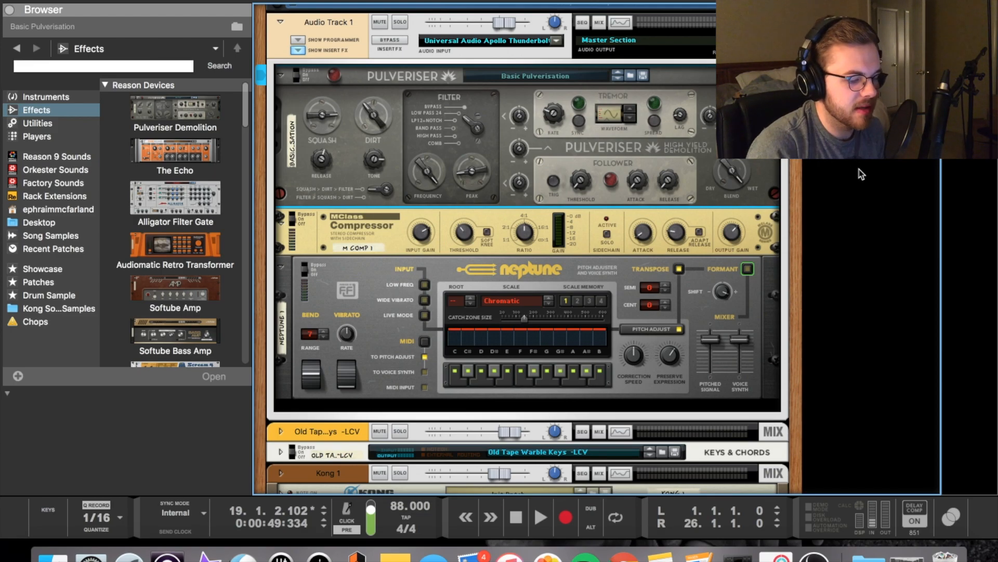
Select the MClass Compressor below the Pulveriser to inspect its settings.
key("ctrl+Up")
left_click(870, 193)
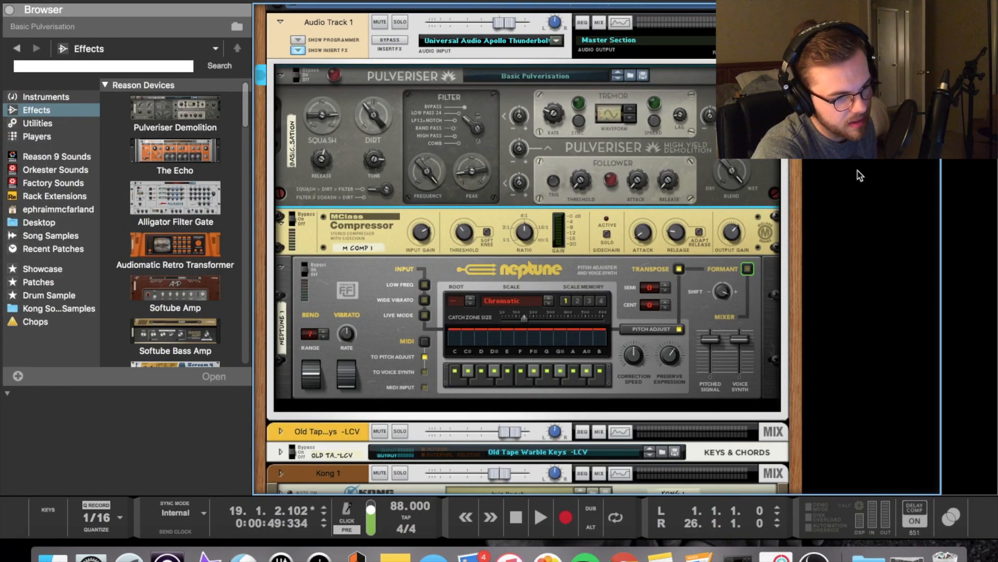
scroll(513, 218, "down", 1)
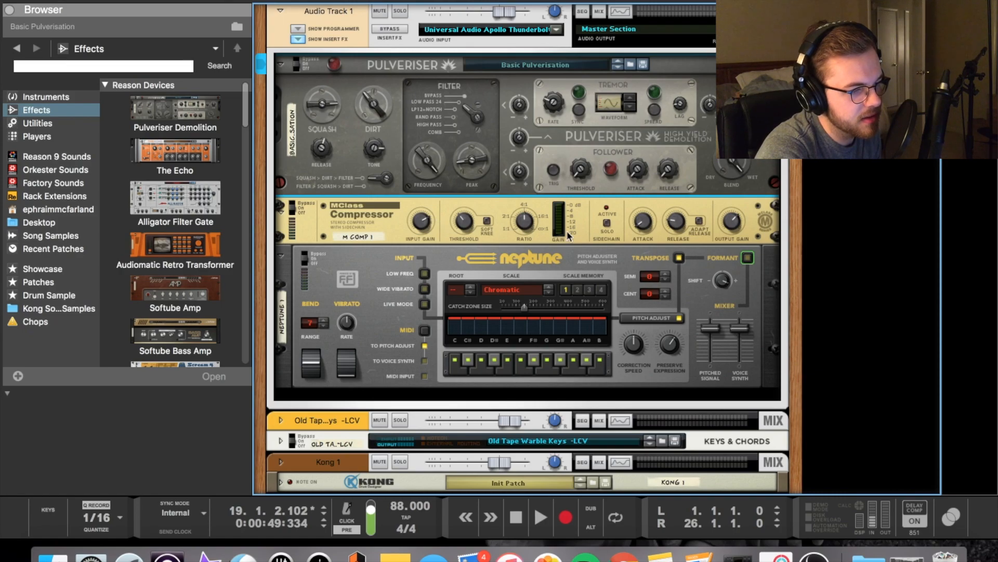
left_click(495, 202)
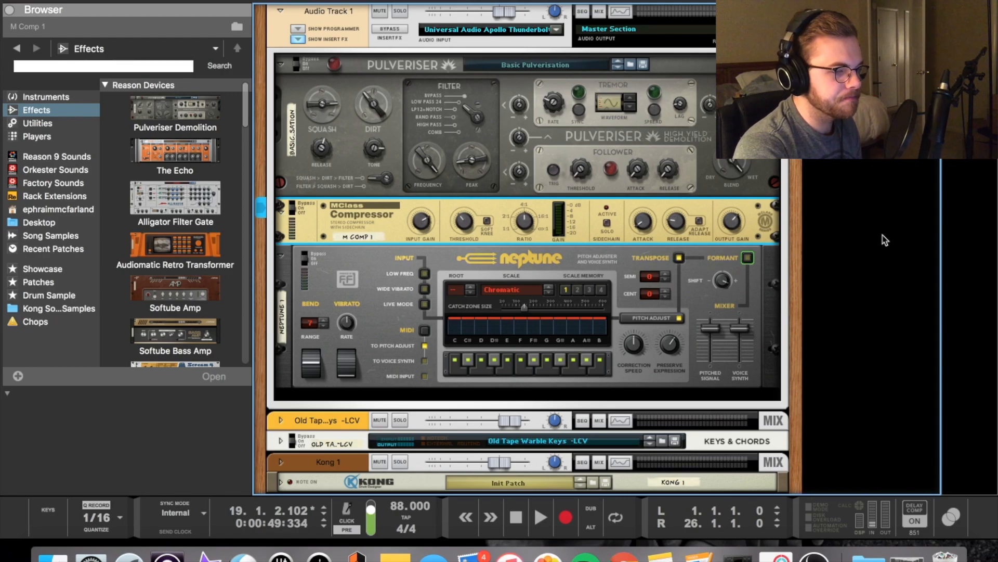
Select the Neptune pitch adjuster and check its Correction Speed setting.
scroll(693, 283, "down", 4)
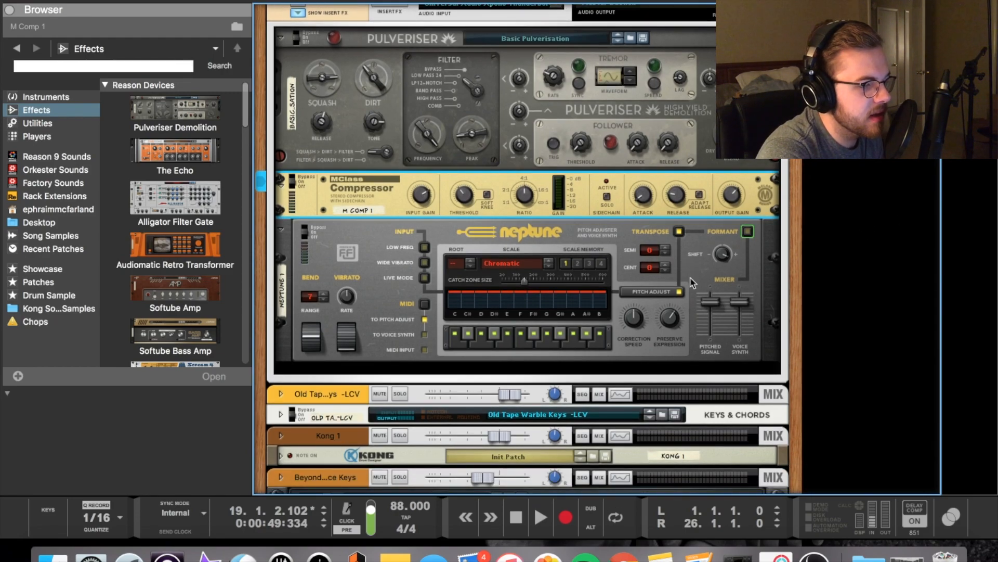
scroll(546, 181, "down", 1)
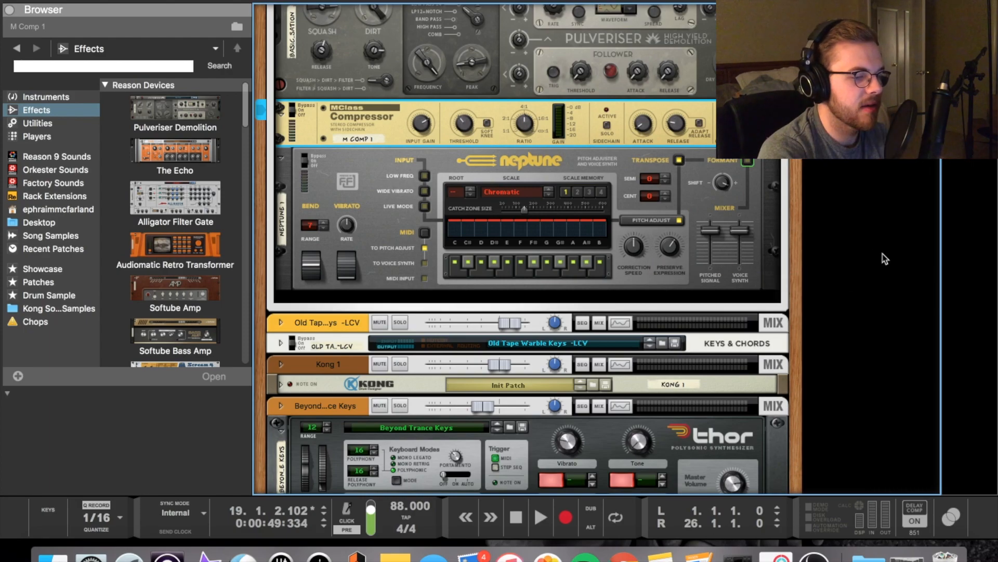
left_click(634, 253)
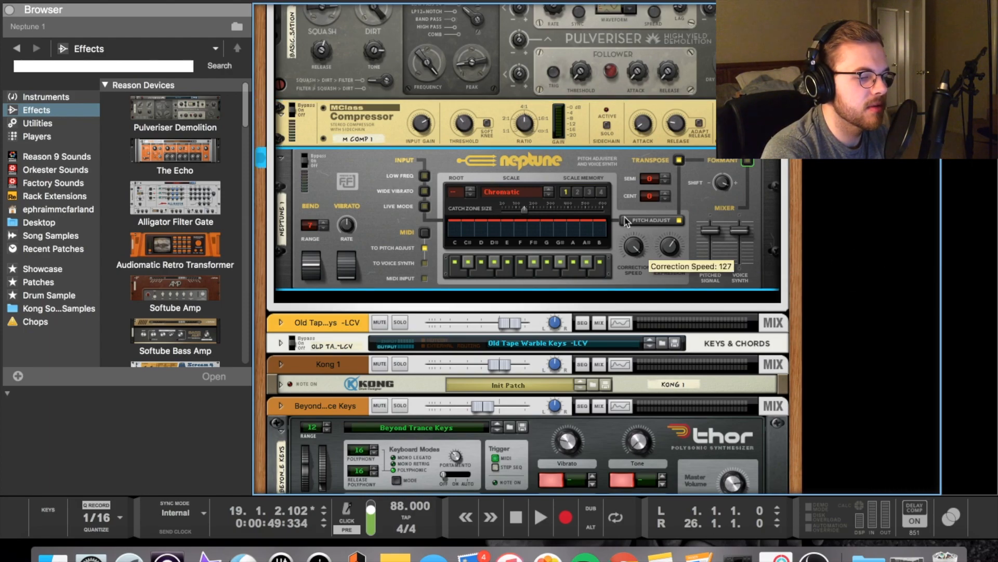
left_click_drag(647, 265, 644, 260)
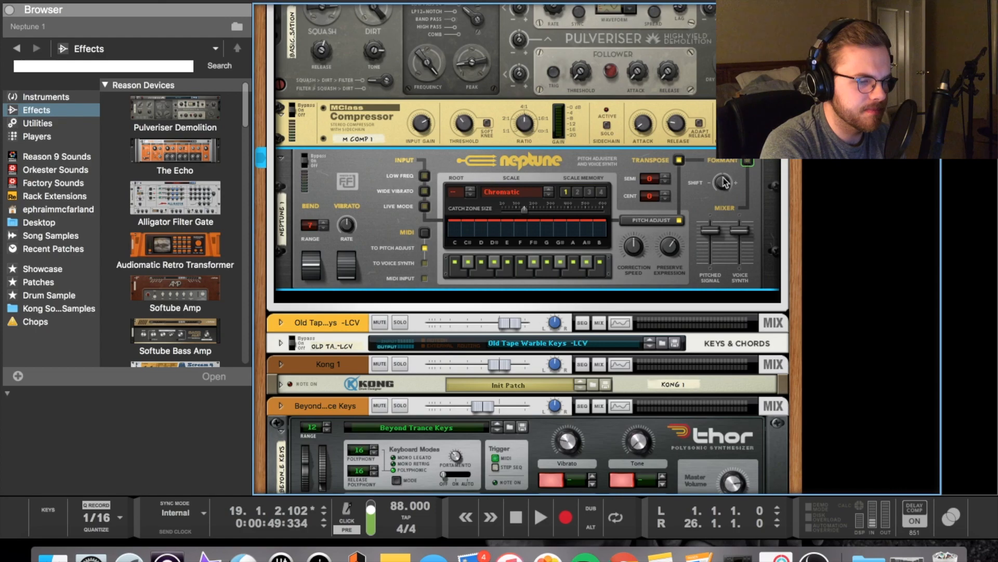
Play the vocal section in the sequencer from just after bar 11 and return to Neptune in the rack.
key("F7")
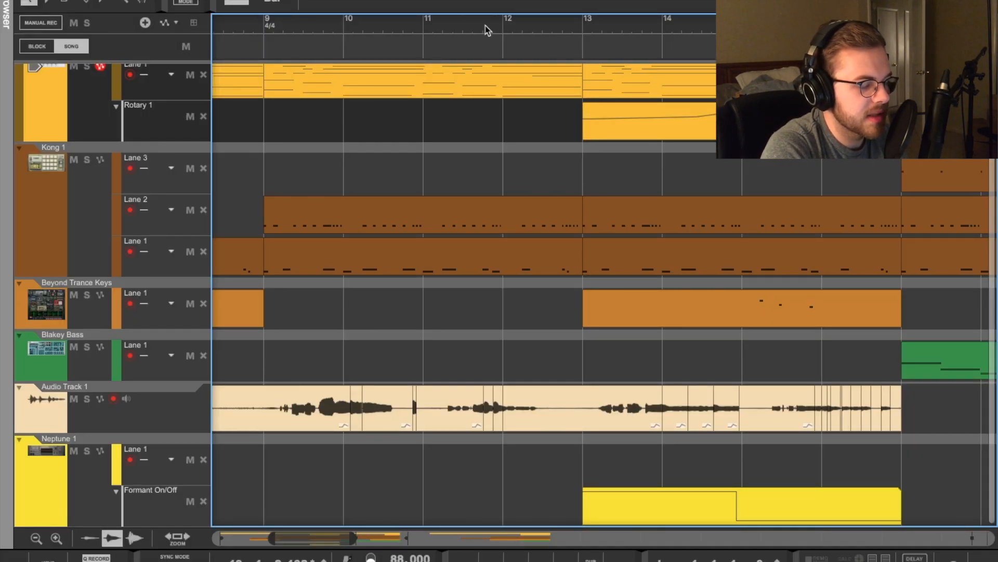
left_click(455, 32)
key("space")
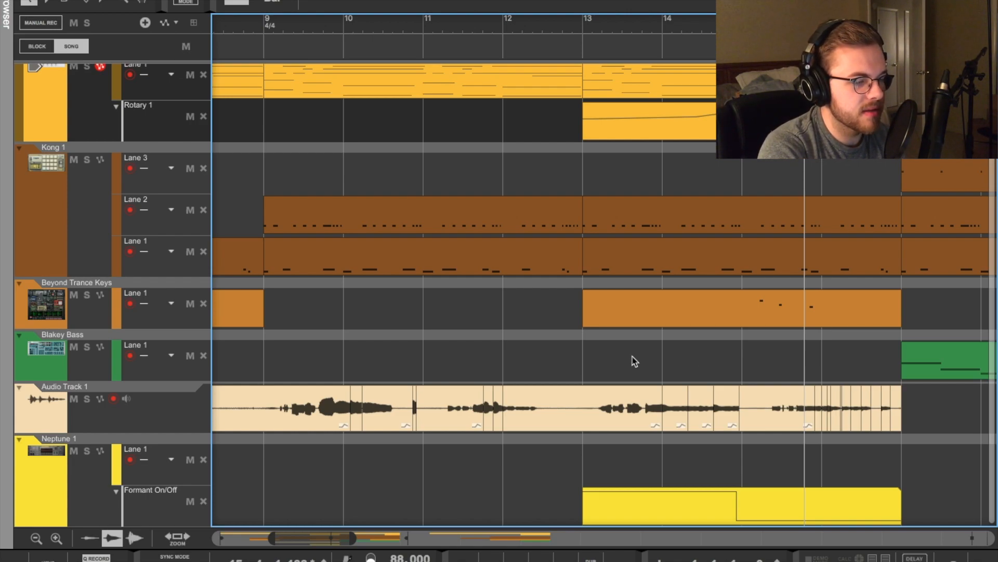
scroll(572, 344, "right", 5)
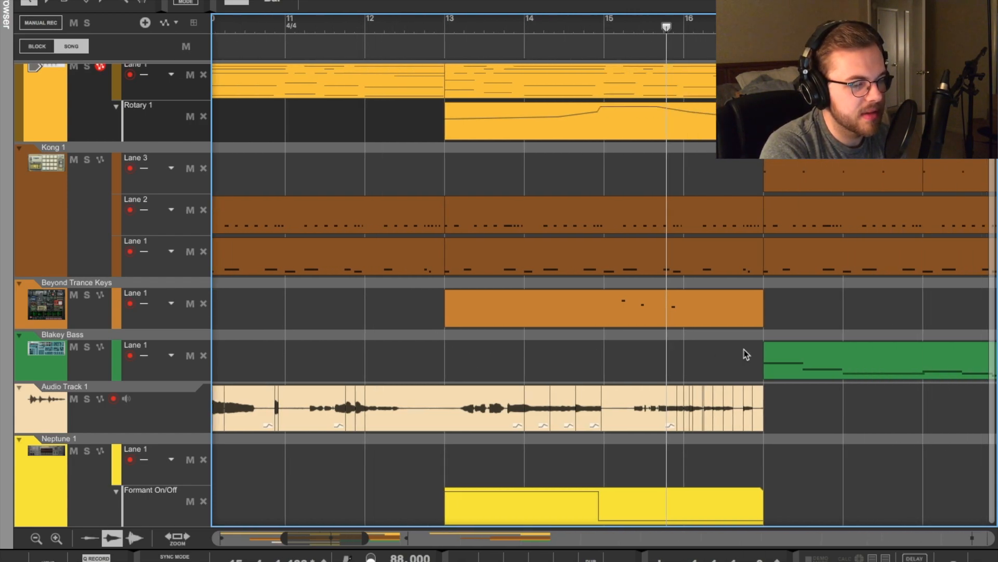
scroll(801, 330, "left", 2)
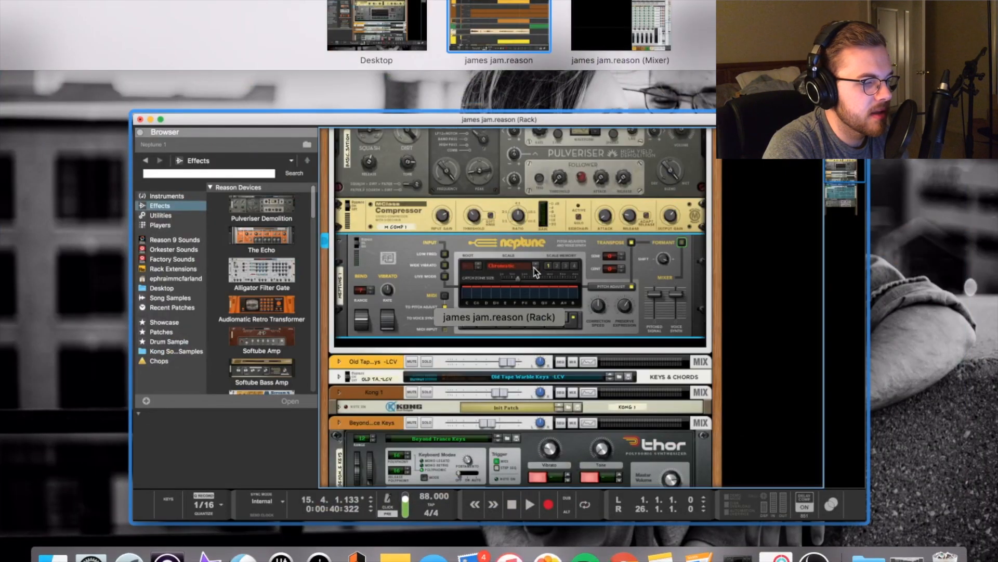
left_click(535, 271)
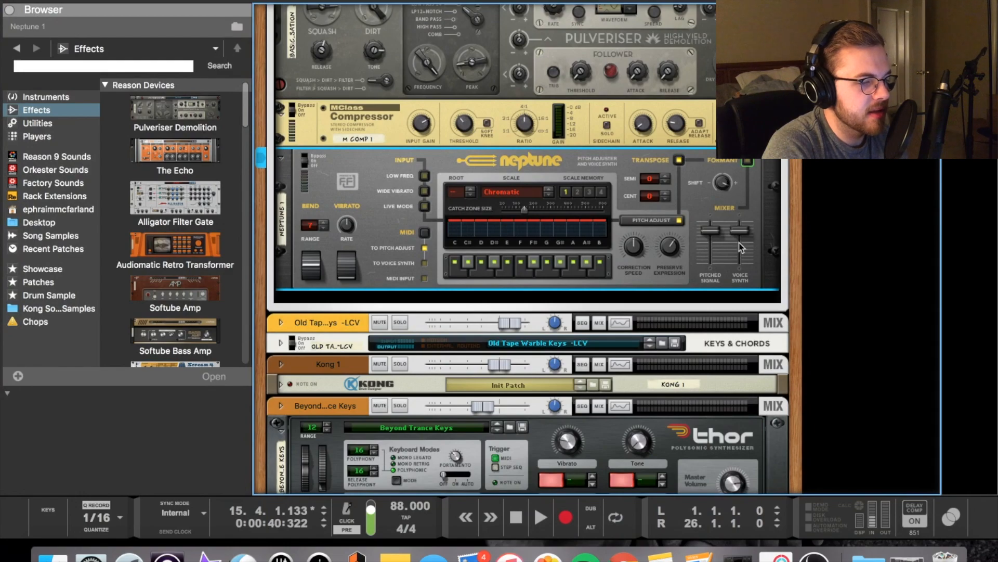
Switch from the rack to the sequencer and look over the vocal clip on Audio Track 1 and Neptune's Formant On/Off automation.
key("ctrl+Up")
left_click(602, 278)
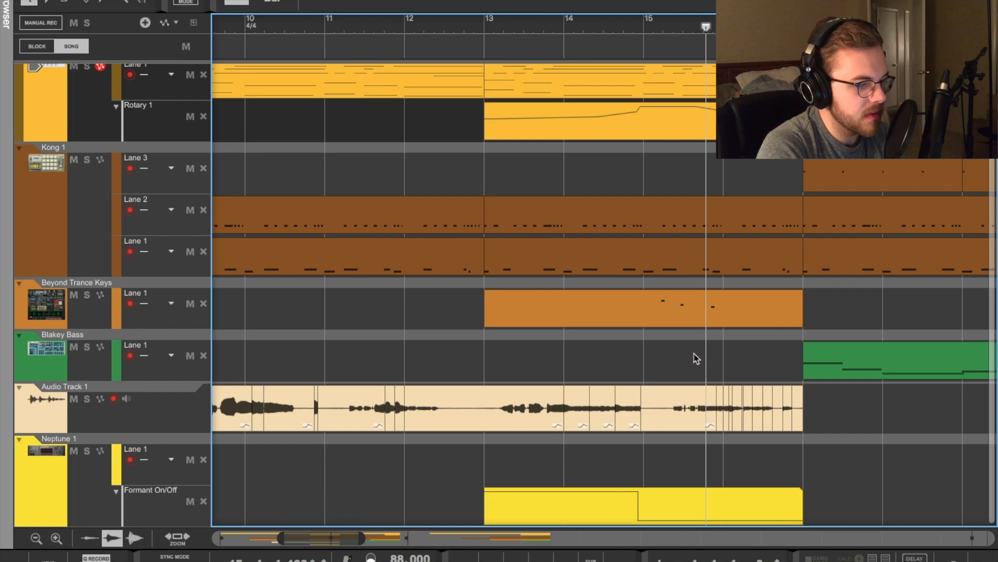
scroll(614, 357, "left", 5)
scroll(531, 355, "right", 2)
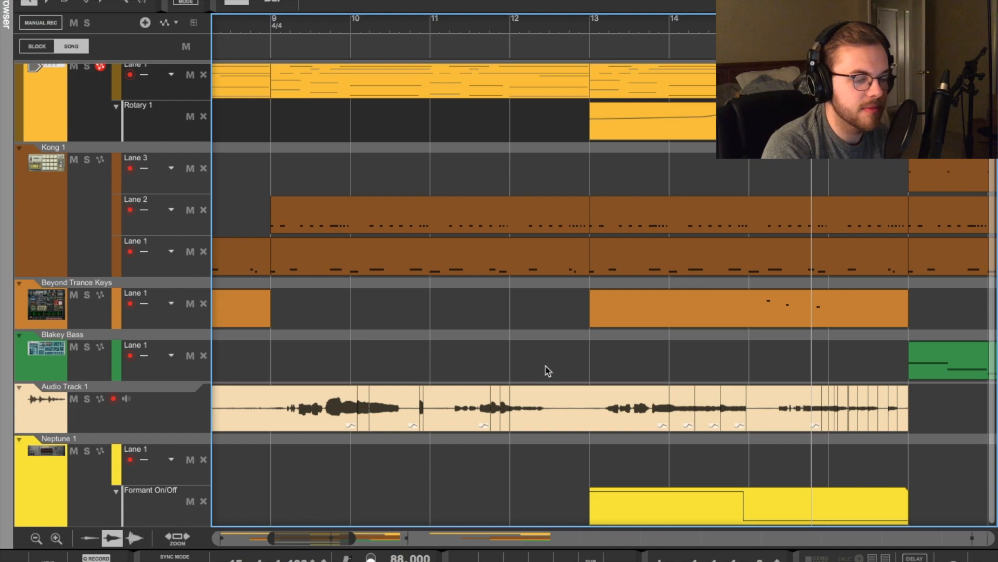
scroll(720, 362, "right", 2)
scroll(721, 363, "left", 5)
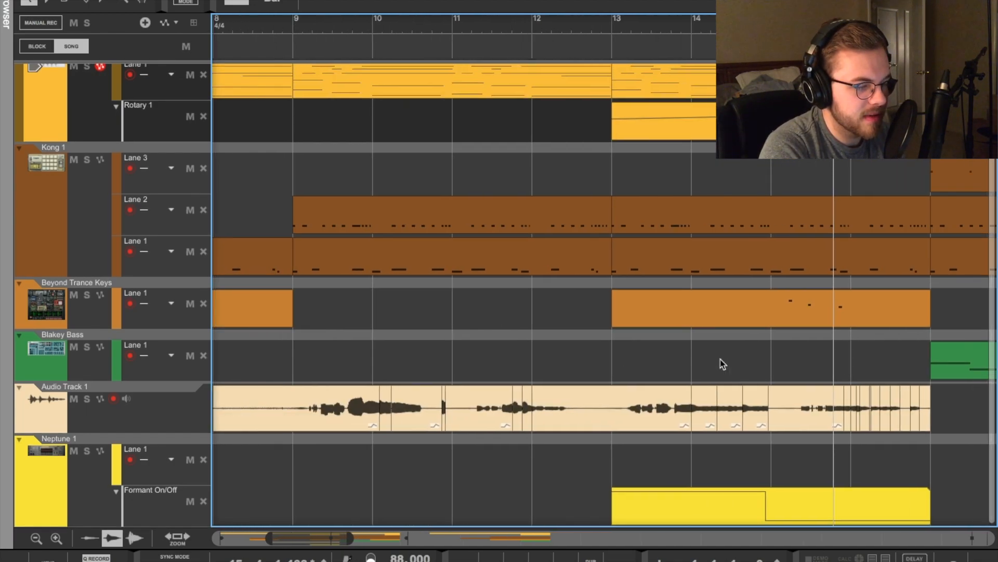
scroll(722, 364, "right", 2)
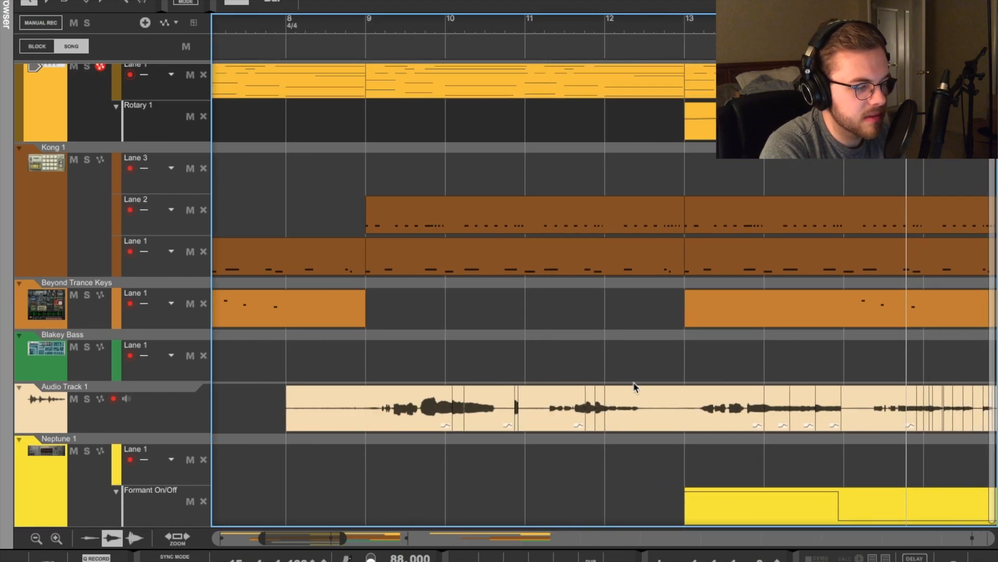
scroll(650, 385, "right", 4)
scroll(669, 383, "left", 5)
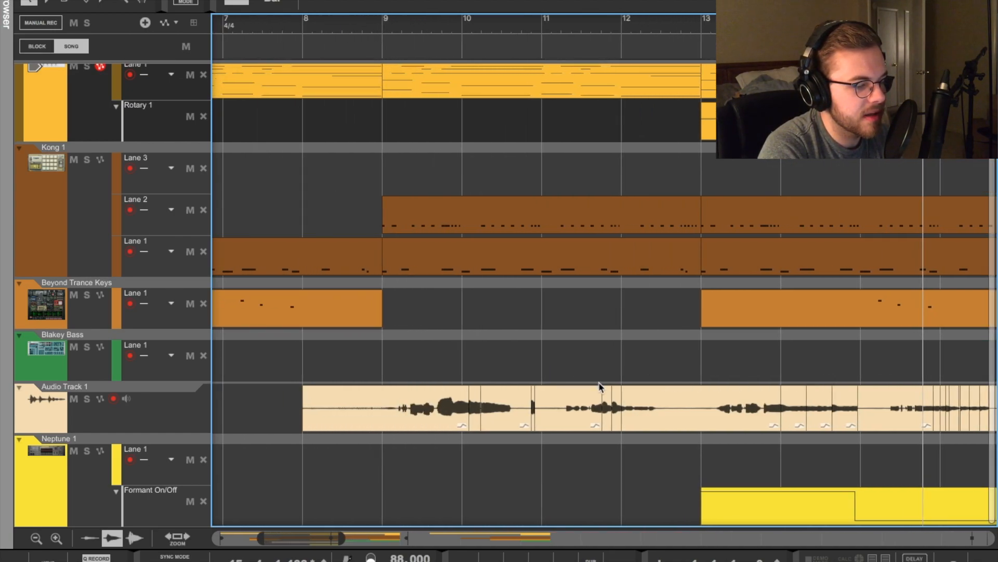
scroll(629, 378, "right", 3)
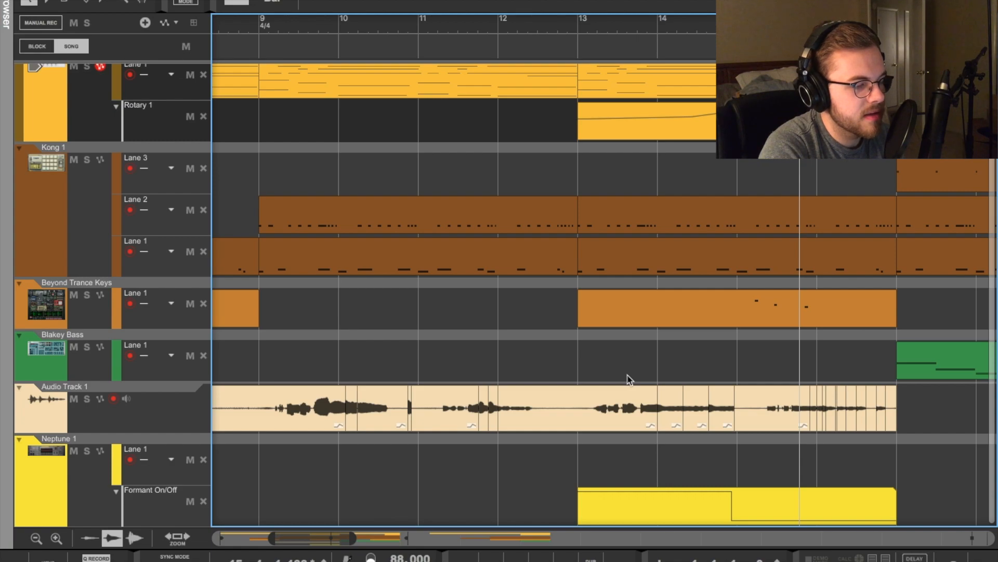
Play the song from bar 7 until just past the end of the vocal clip at bar 17.
scroll(629, 379, "left", 3)
scroll(363, 94, "left", 2)
scroll(363, 94, "up", 1)
left_click(266, 27)
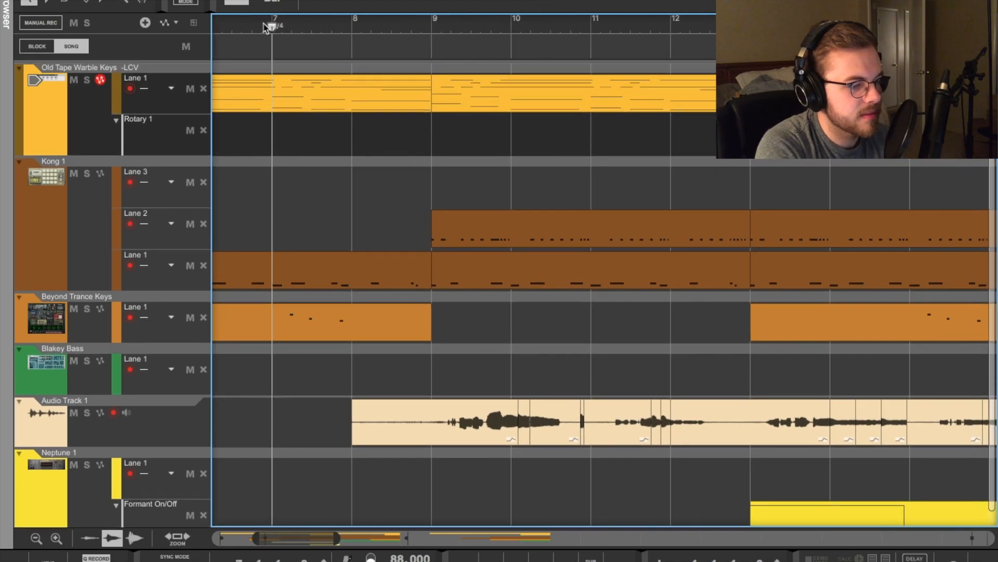
key("space")
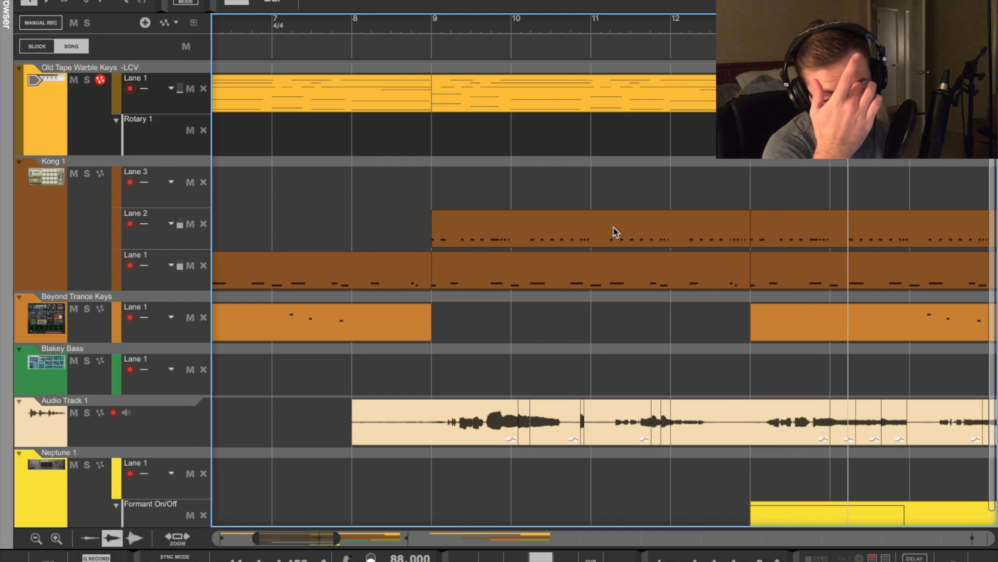
scroll(649, 271, "right", 3)
scroll(649, 271, "down", 1)
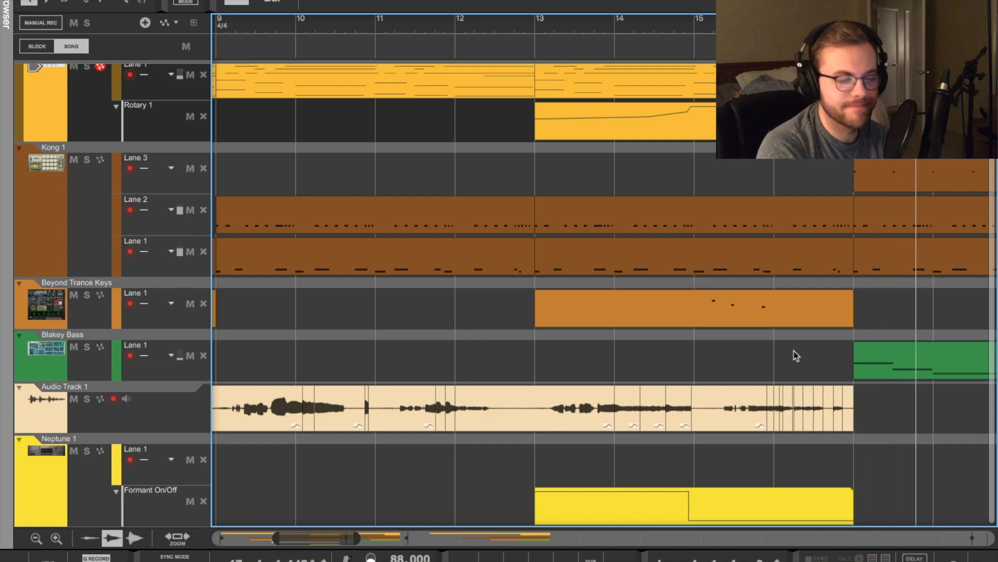
scroll(765, 388, "right", 1)
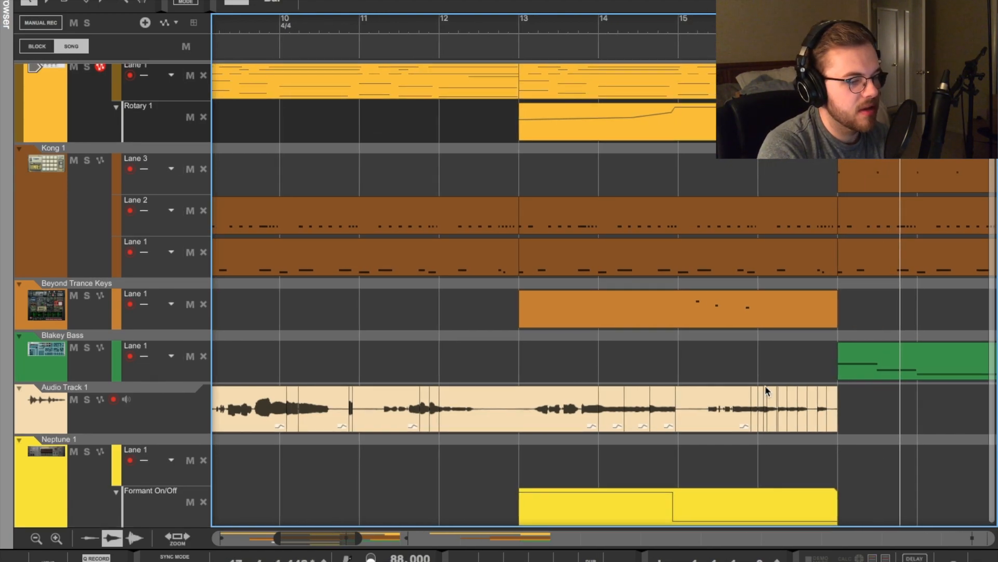
scroll(896, 367, "left", 2)
scroll(894, 366, "right", 1)
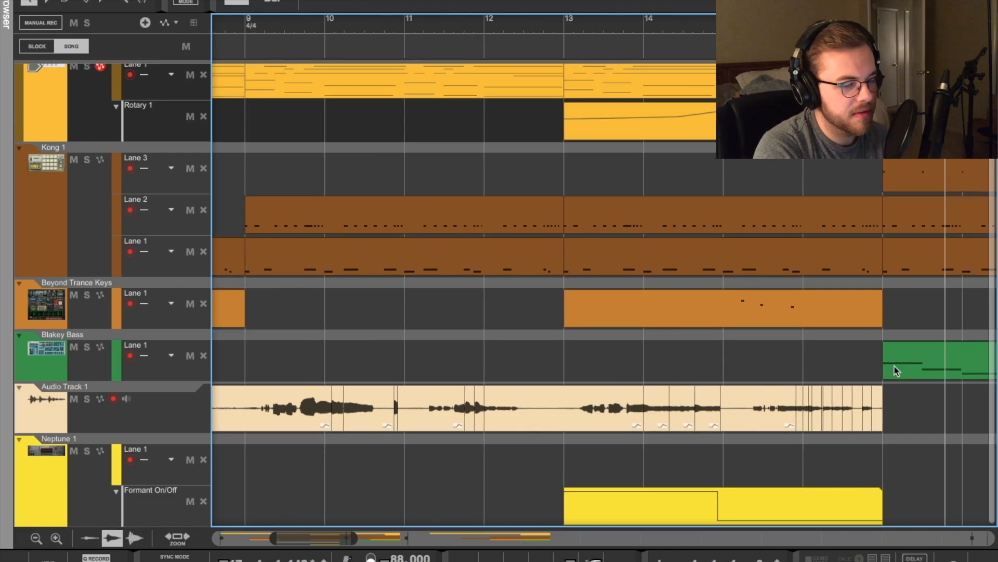
scroll(897, 371, "left", 5)
scroll(896, 371, "right", 5)
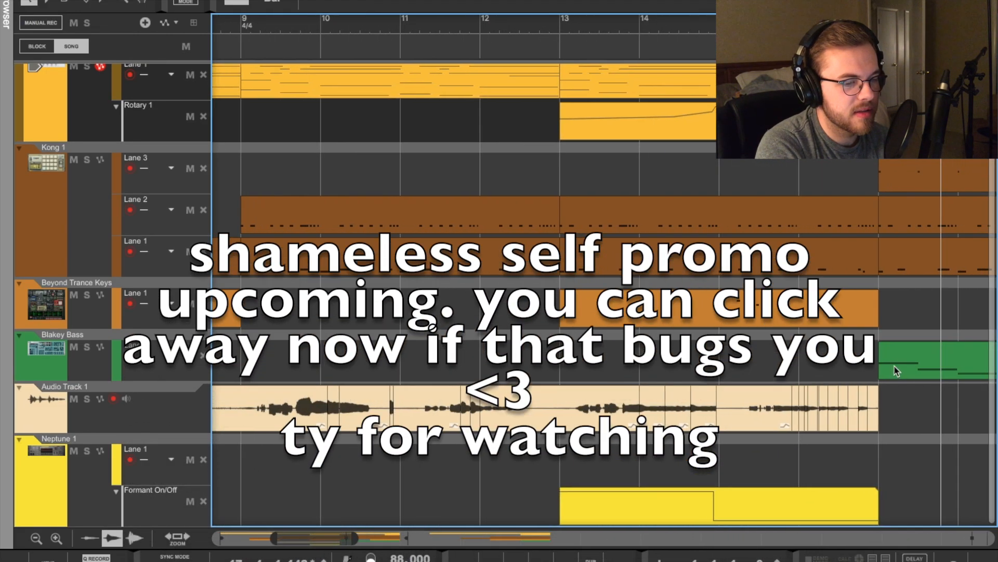
scroll(896, 371, "right", 10)
scroll(896, 371, "left", 1)
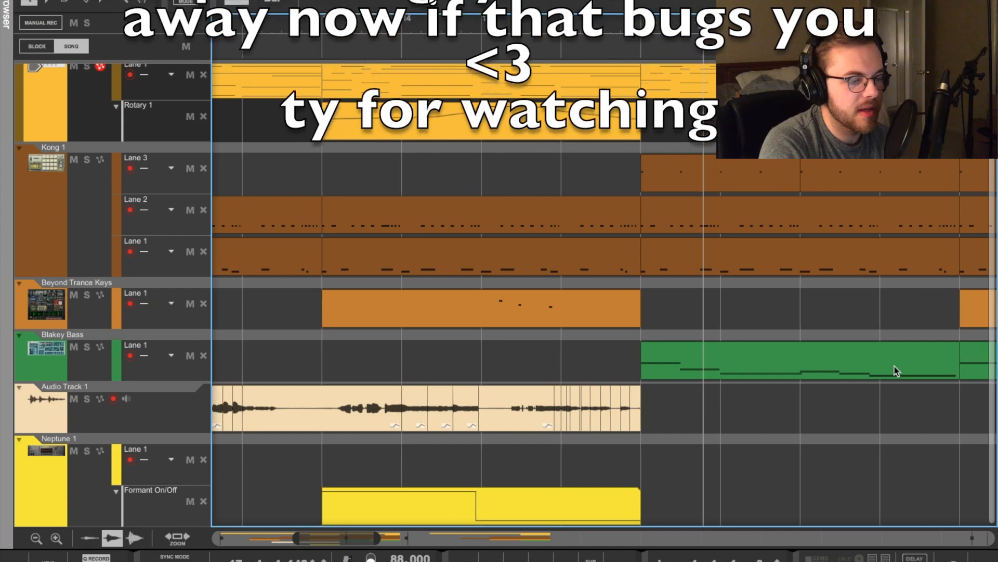
scroll(896, 371, "right", 6)
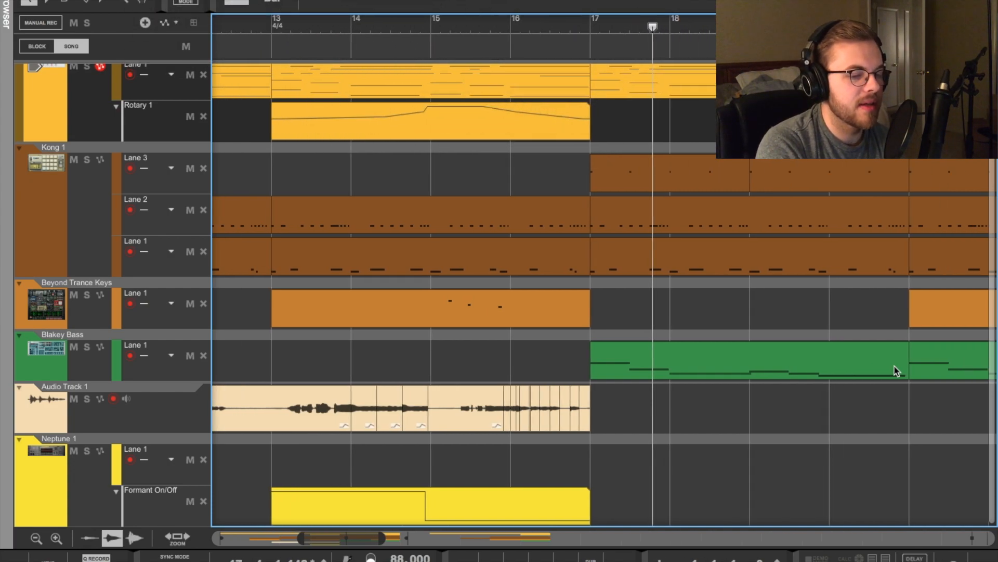
Move the playback position to bar 17, where the Audio Track 1 vocal clip ends.
left_click(508, 29)
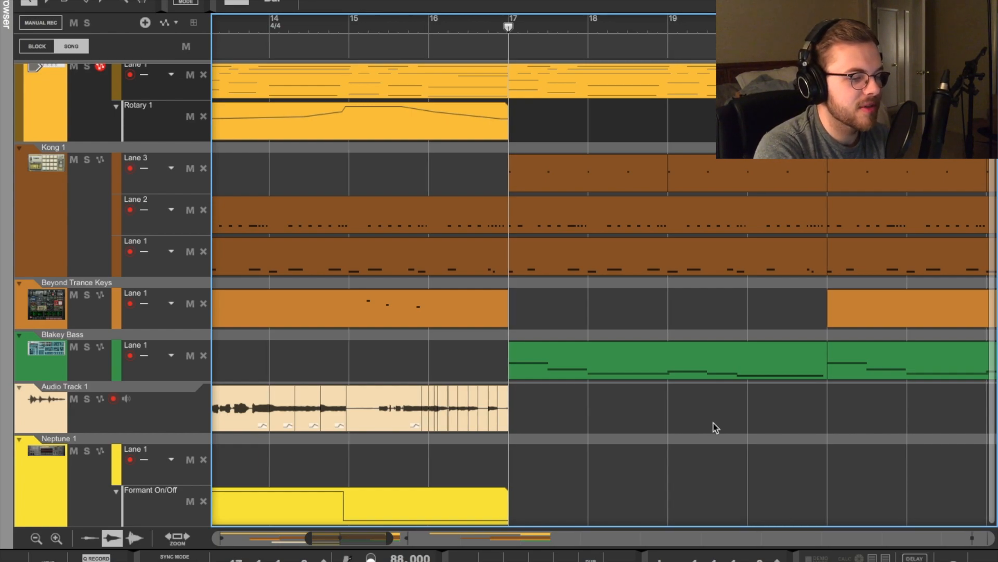
scroll(713, 428, "left", 3)
scroll(713, 428, "left", 8)
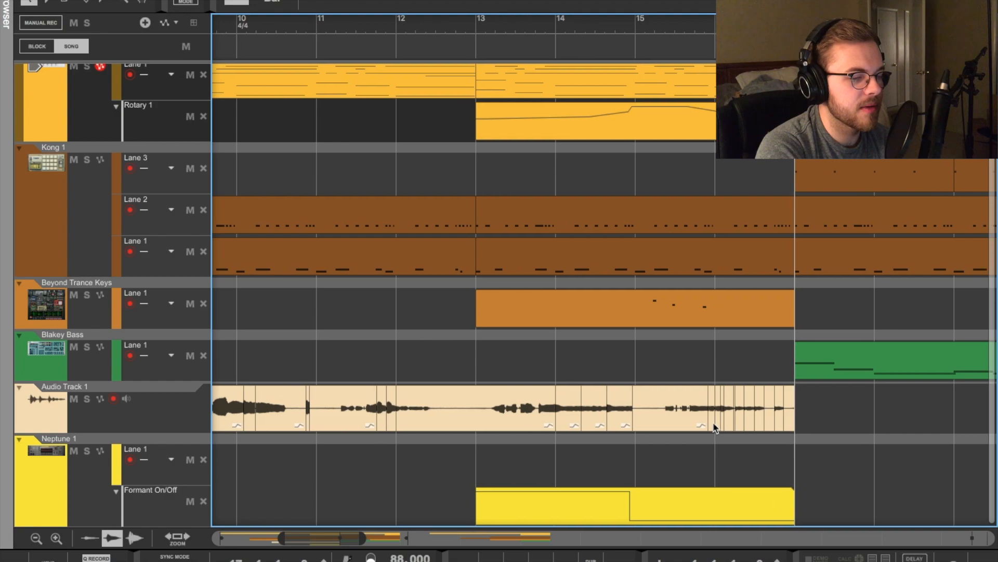
scroll(893, 318, "right", 1)
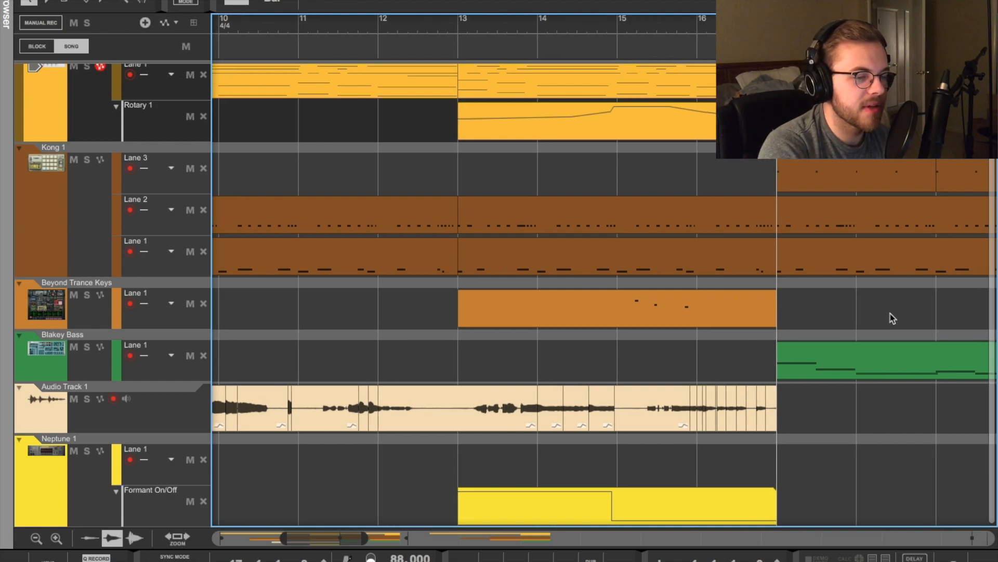